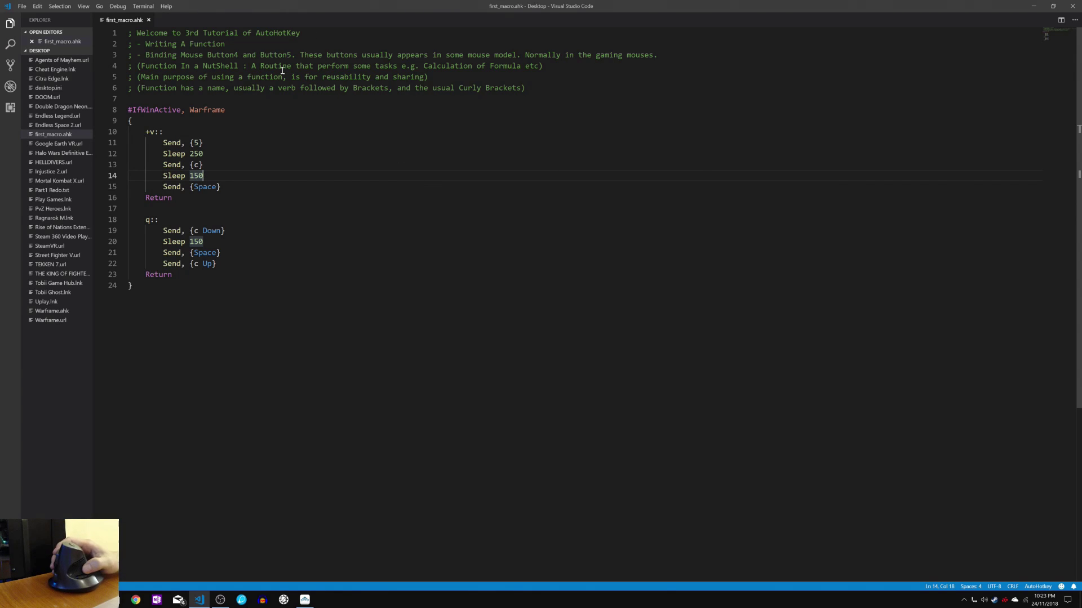
Step: Highlight 'A Function' and 'Button5' in the comments, then place the caret after q's Return
drag(181, 44, 224, 44)
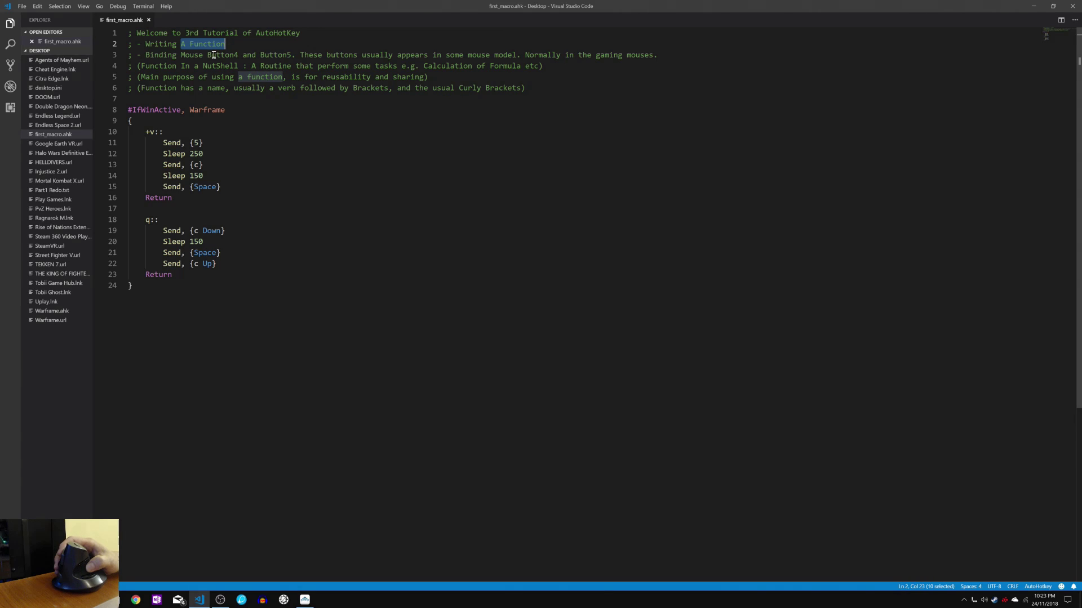
click(217, 55)
click(275, 54)
double_click(275, 55)
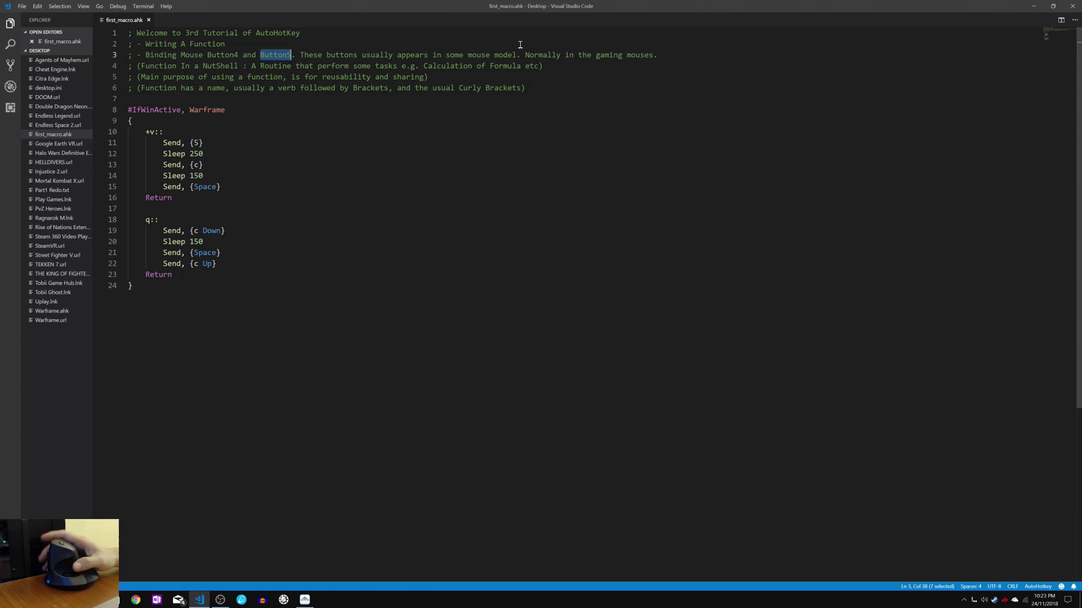
click(193, 274)
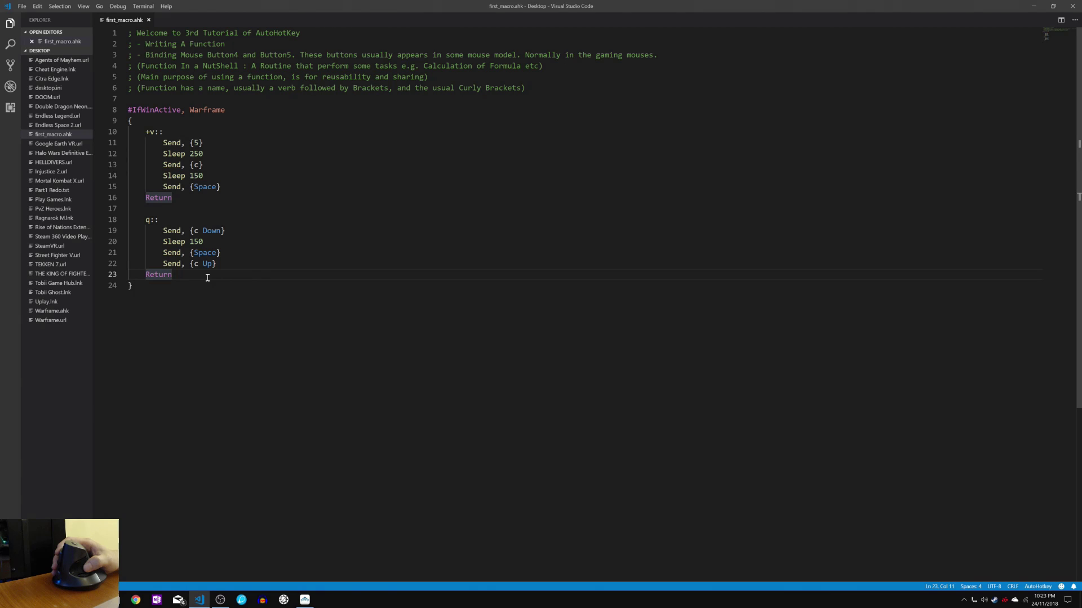
Step: Create DoZenurikDash() with braces on separate lines below the q hotkey, save, and return inside its body
key(Return)
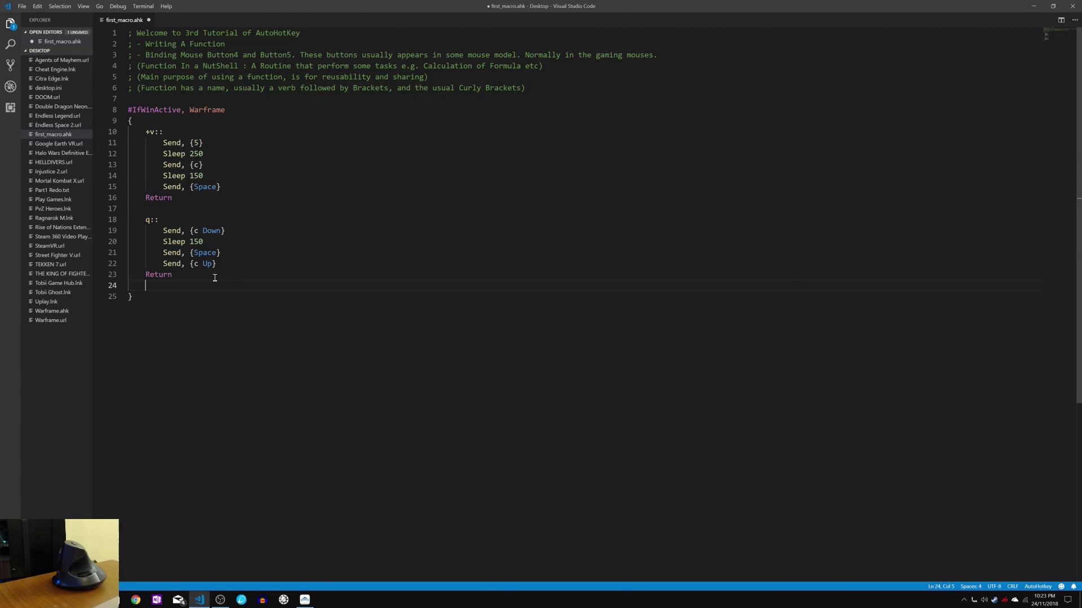
key(Return)
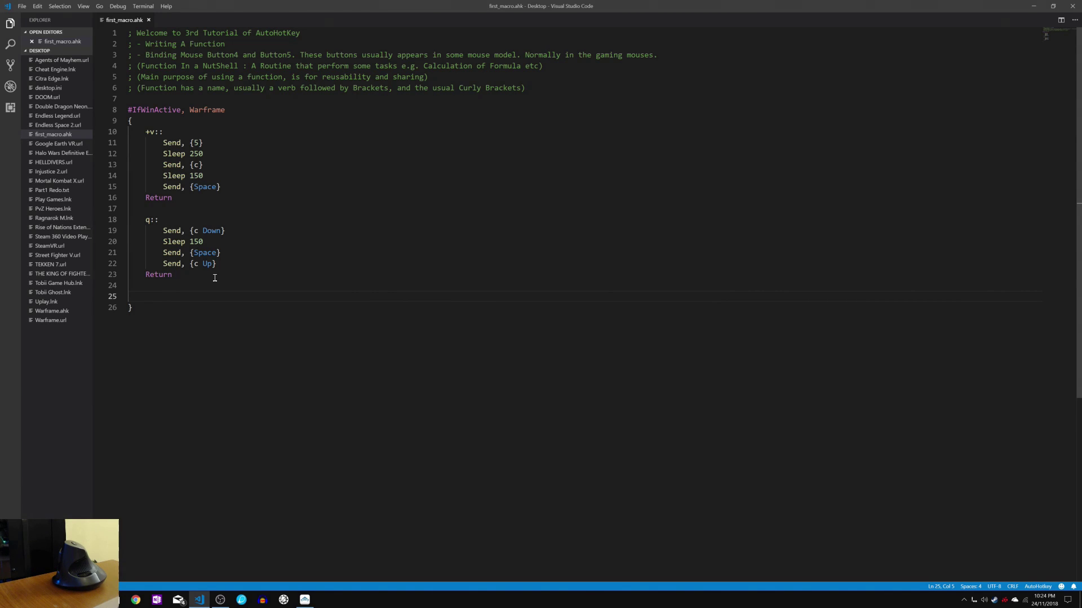
text(DoZ)
text(enurik)
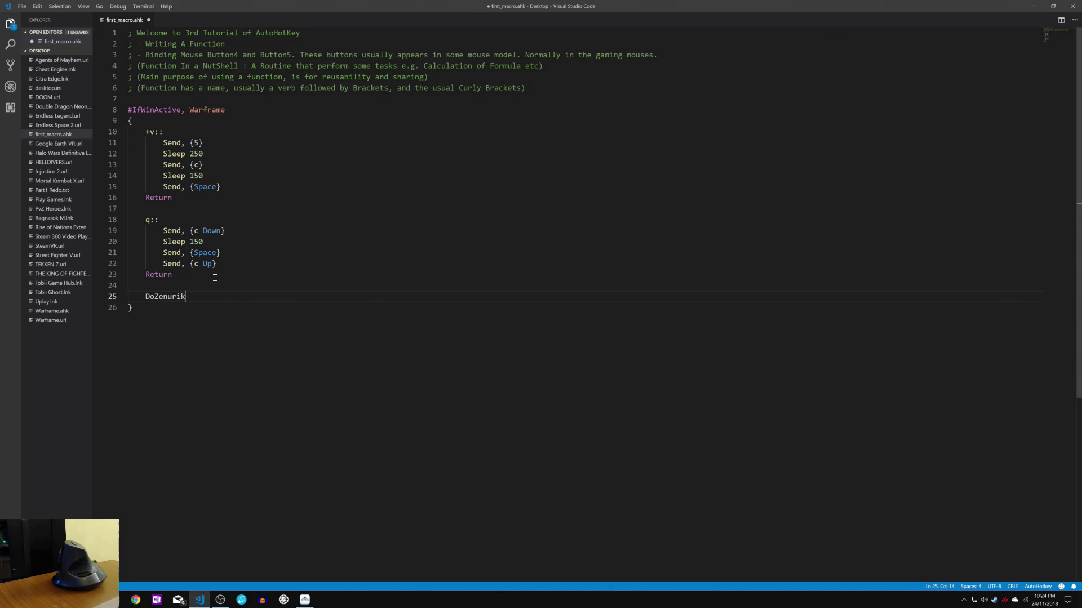
text(Dash)
text(())
key(Return)
text({)
key(Return)
key(ctrl+s)
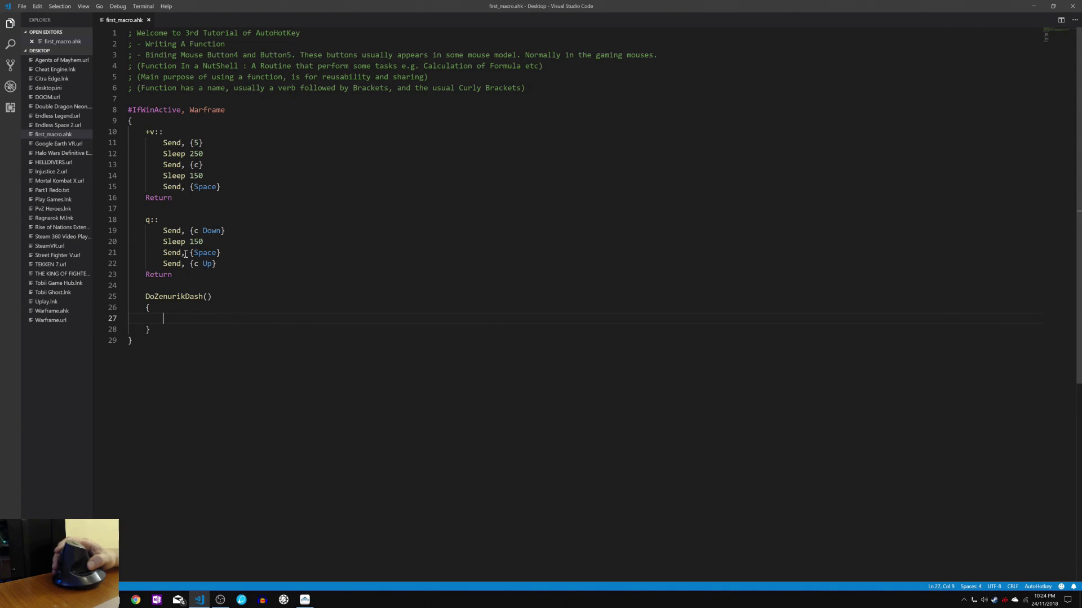
double_click(191, 298)
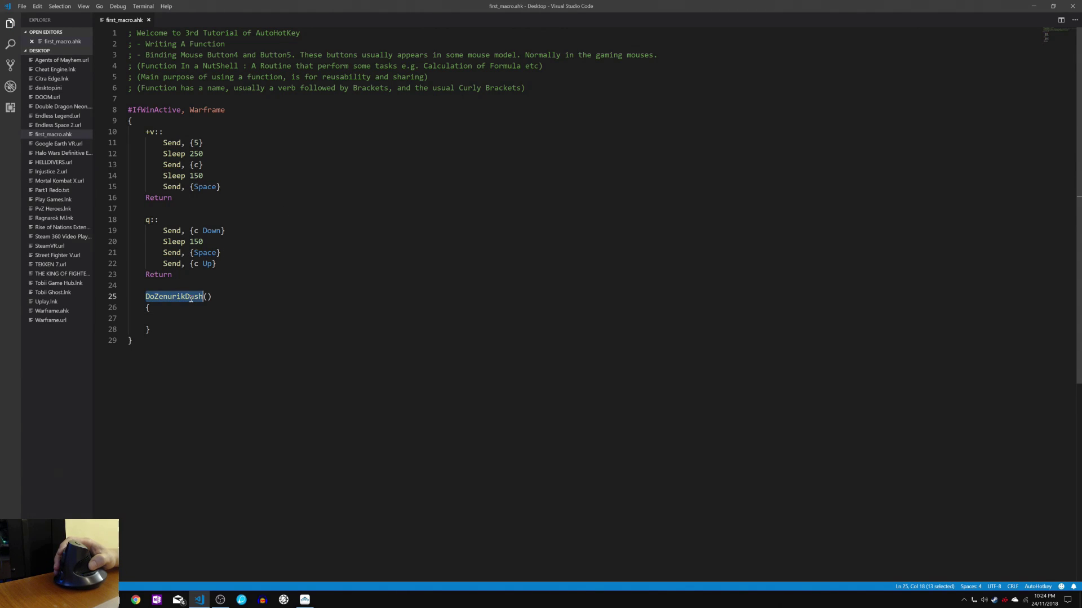
click(185, 321)
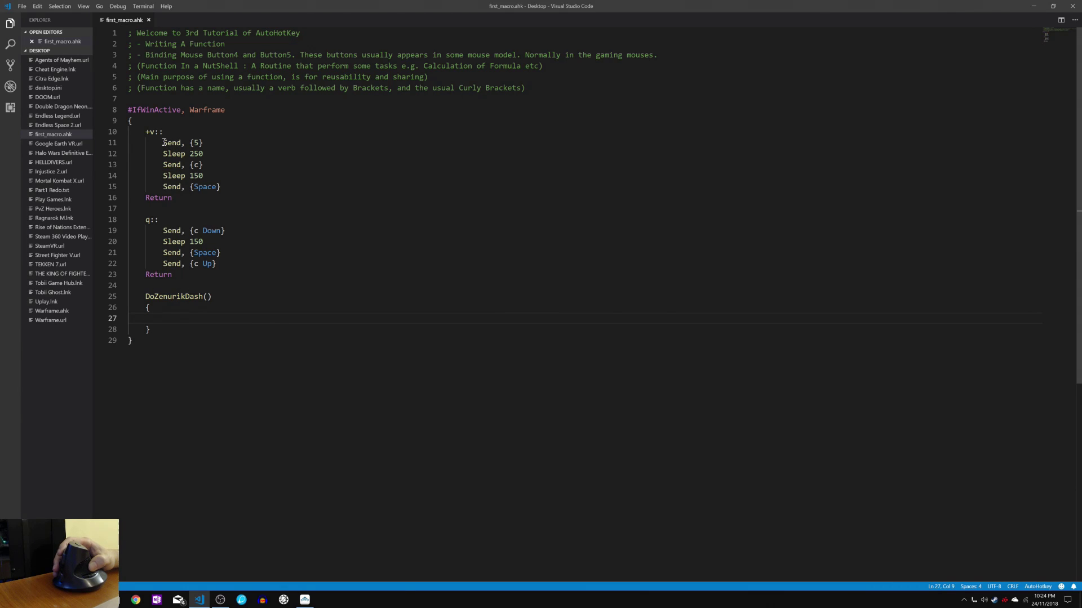
Step: Cut the five Send and Sleep lines from +v, paste them into DoZenurikDash, and save
drag(163, 143, 221, 187)
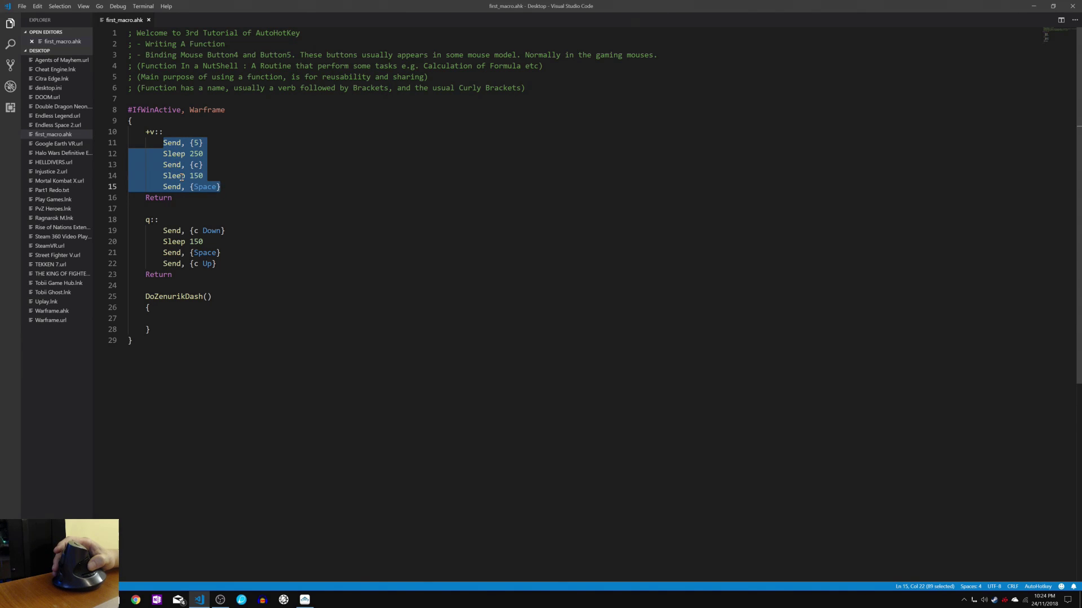
key(ctrl+x)
click(171, 274)
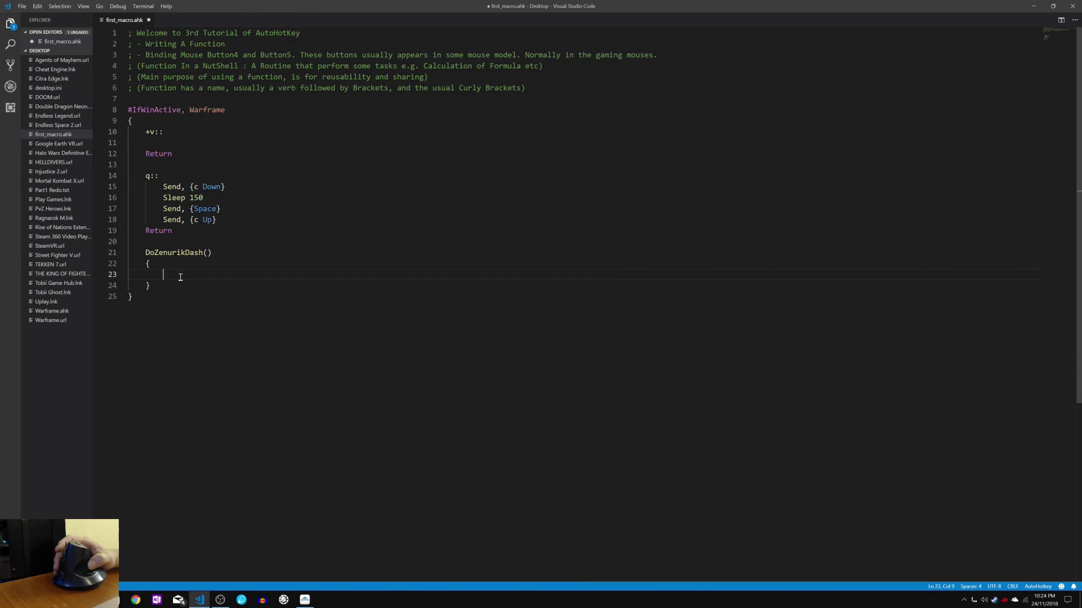
key(ctrl+v)
key(ctrl+s)
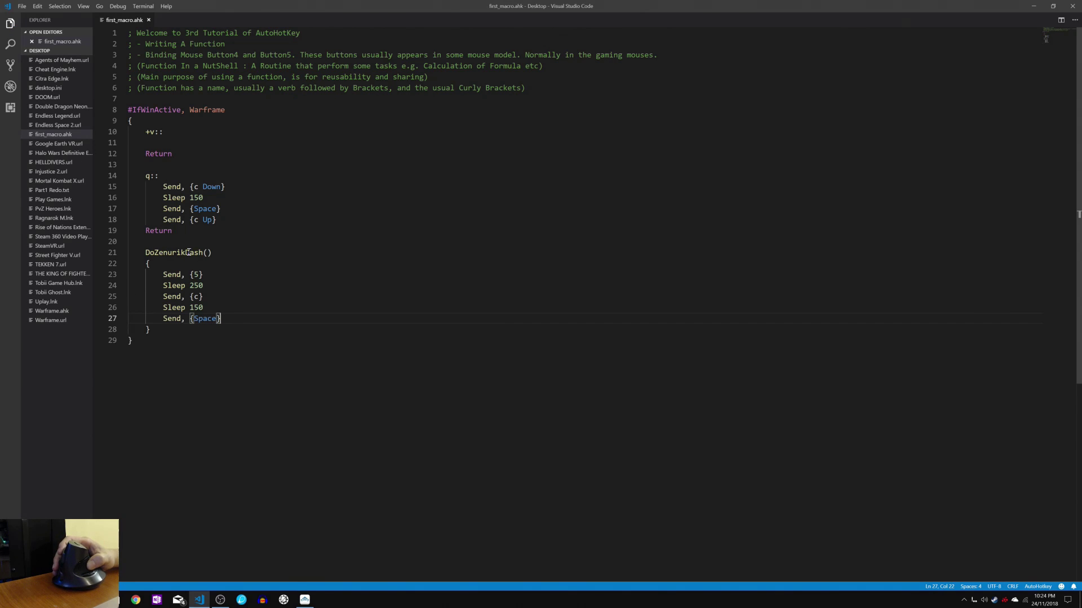
Step: Review the DoZenurikDash name and its five body lines, then return to the empty line under +v
double_click(188, 253)
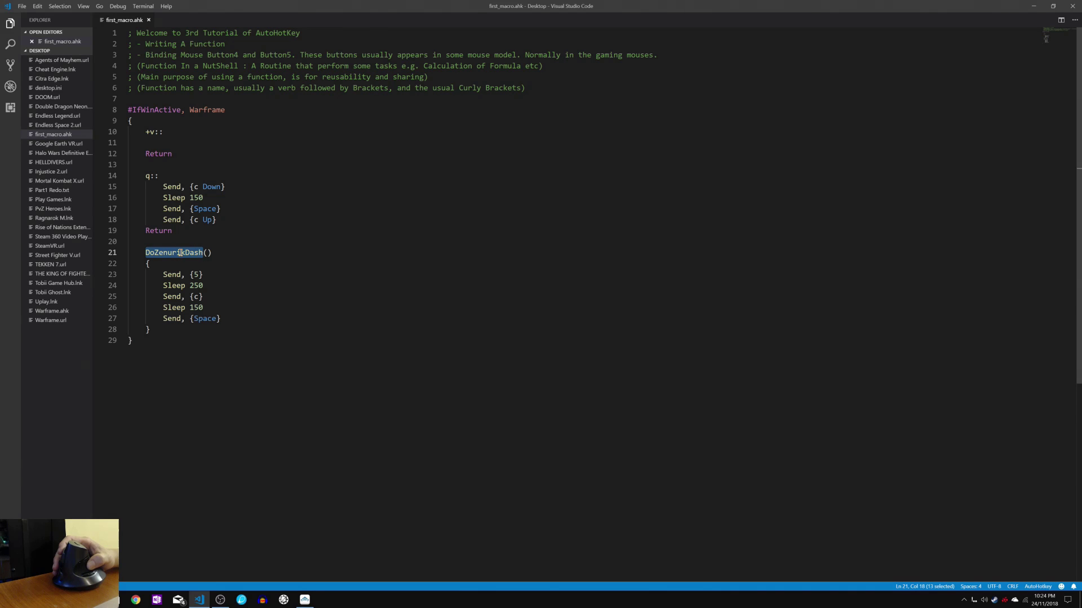
drag(164, 275, 224, 319)
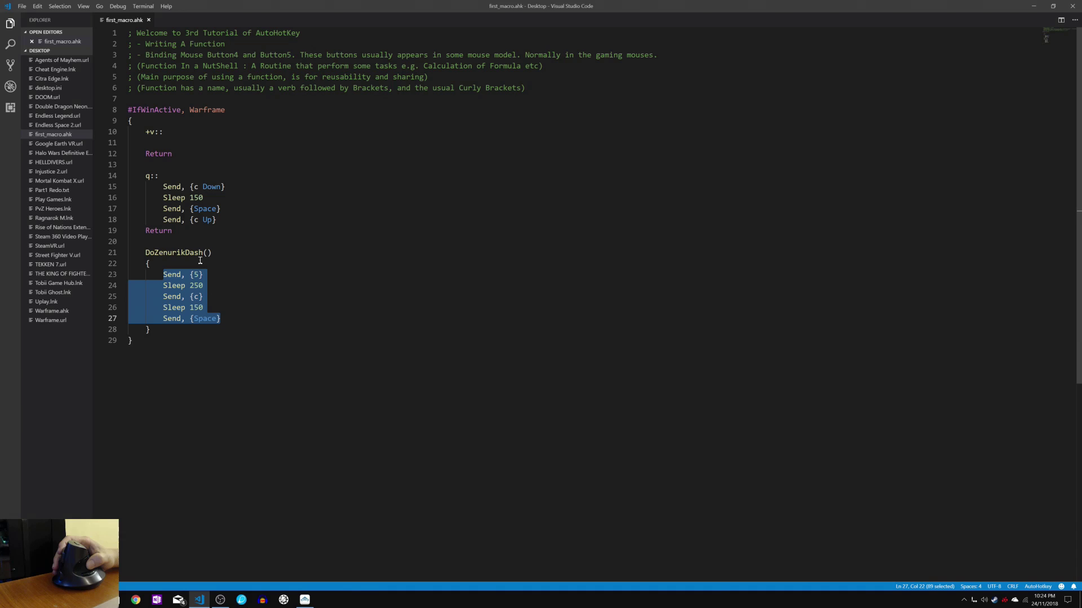
click(173, 143)
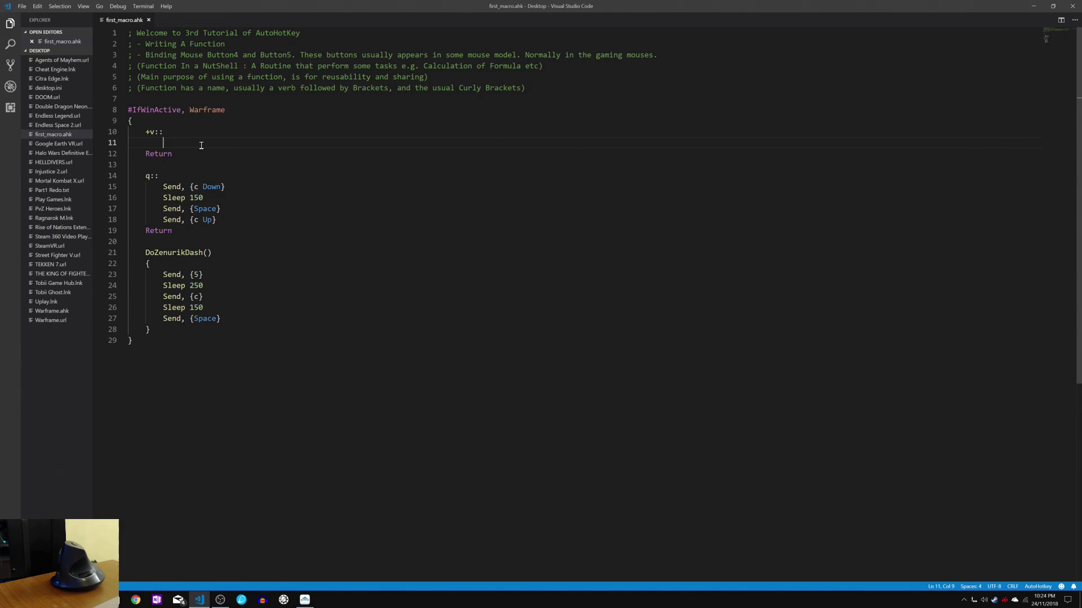
text(Do)
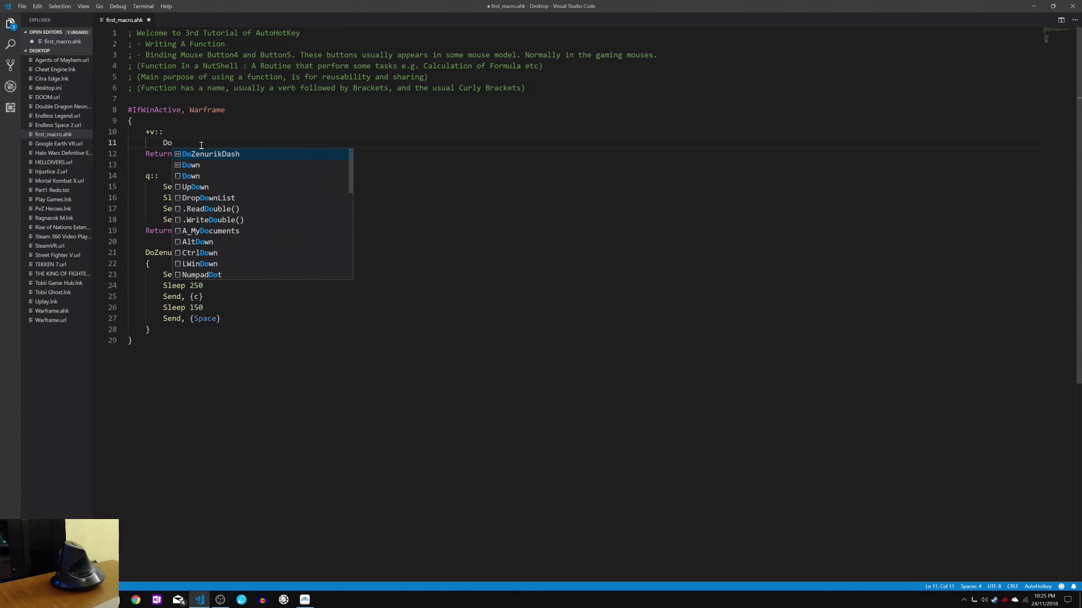
Step: Complete the DoZenurikDash() call inside the +v hotkey and save the script
key(Return)
text(()
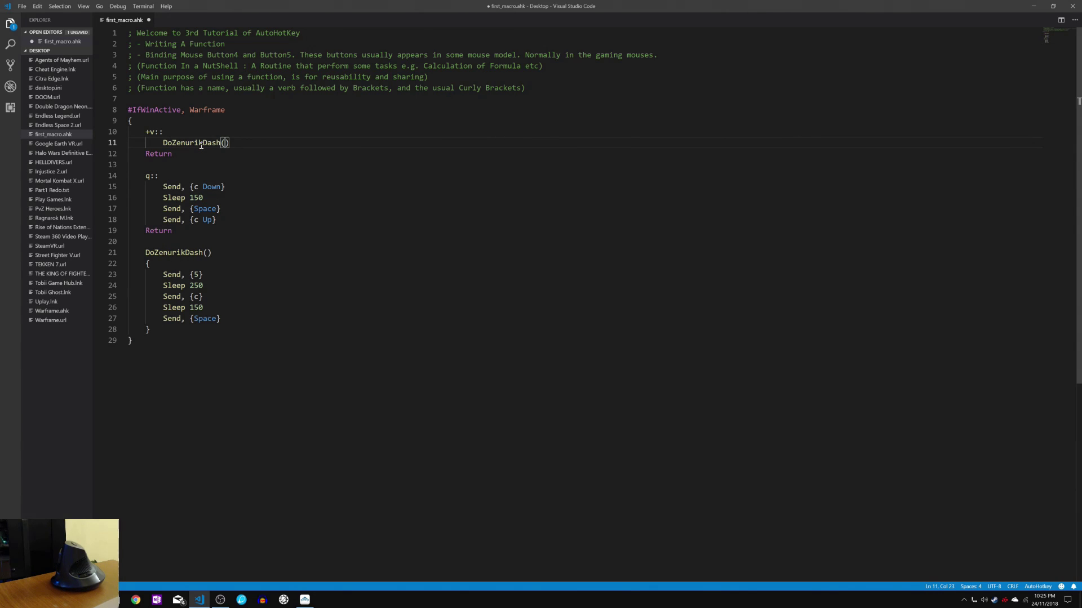
text())
key(Down)
key(ctrl+s)
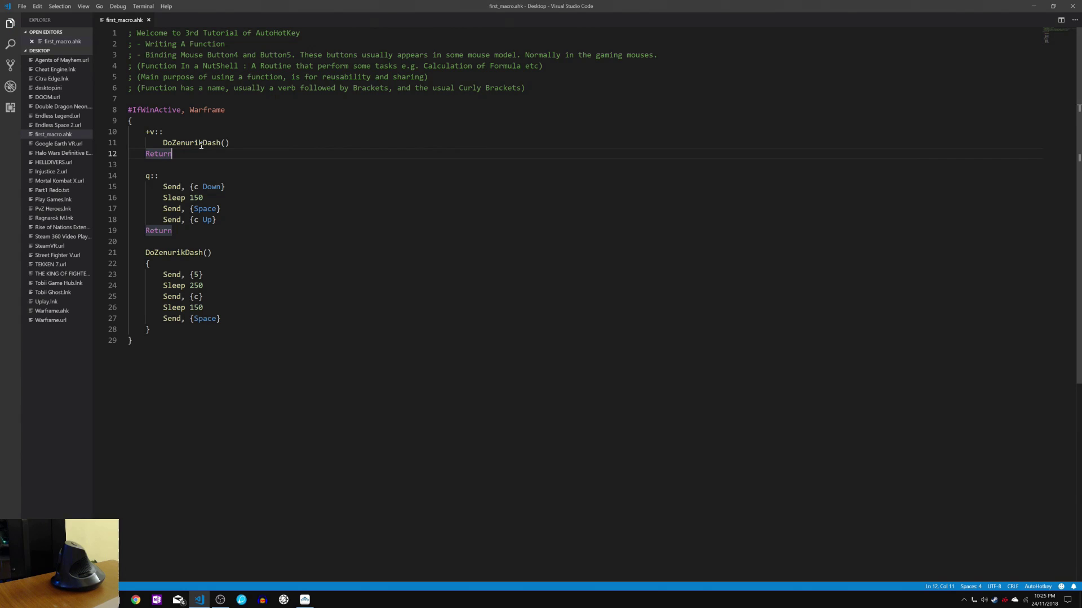
Step: Check the DoZenurikDash occurrences, then add two blank lines below the +v block
click(201, 144)
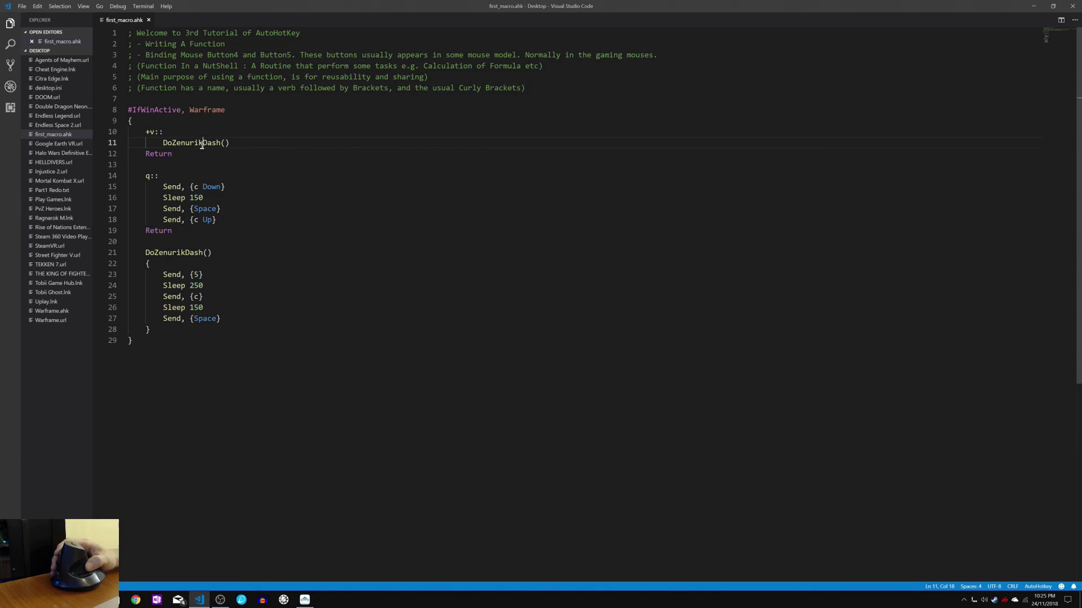
click(211, 153)
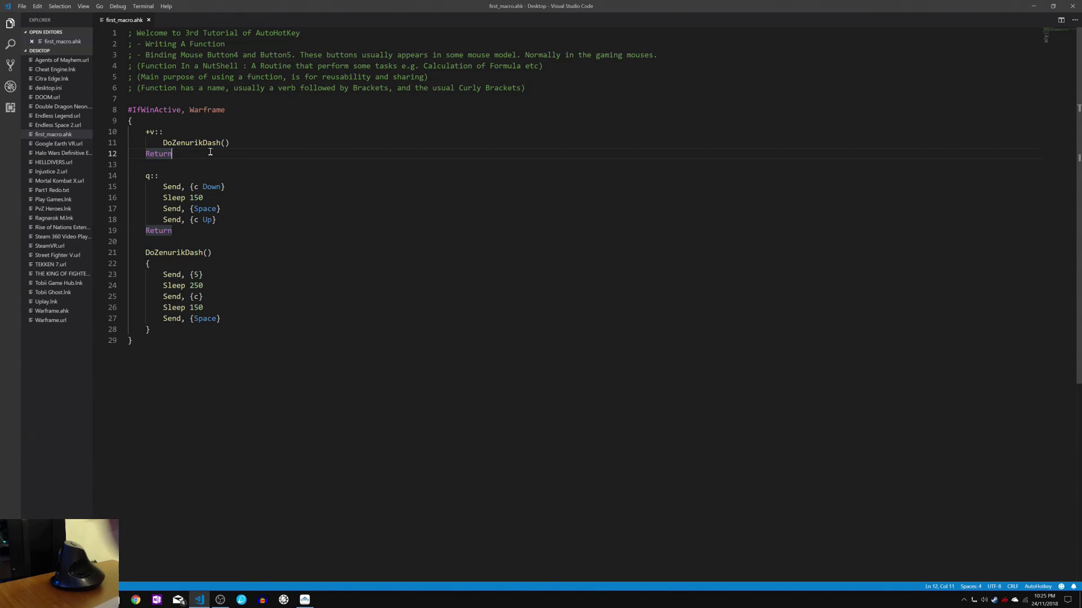
key(Down)
key(Up)
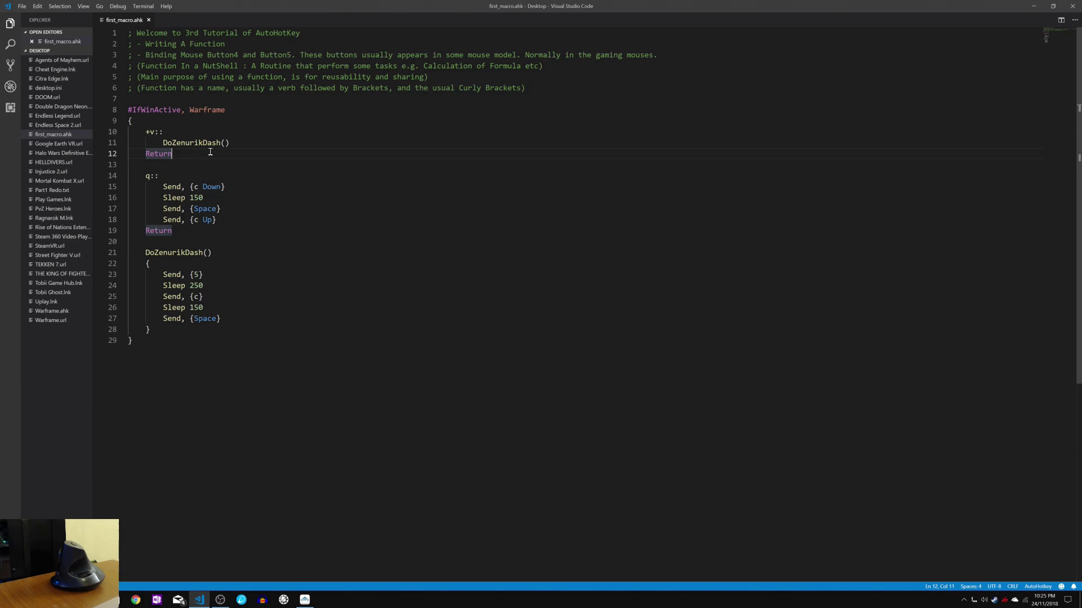
key(Up)
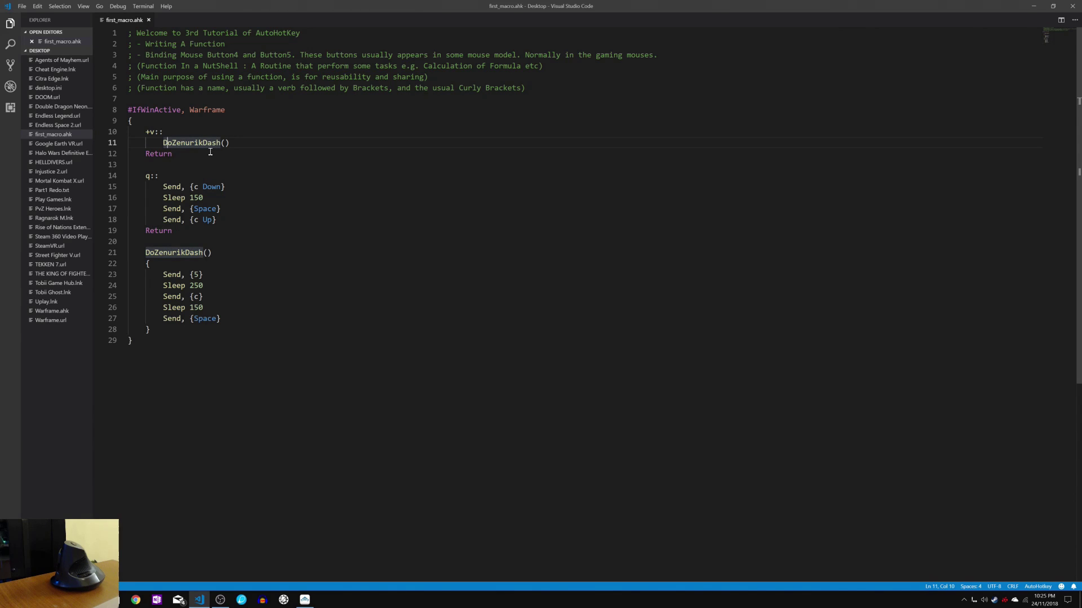
key(Down)
key(Return)
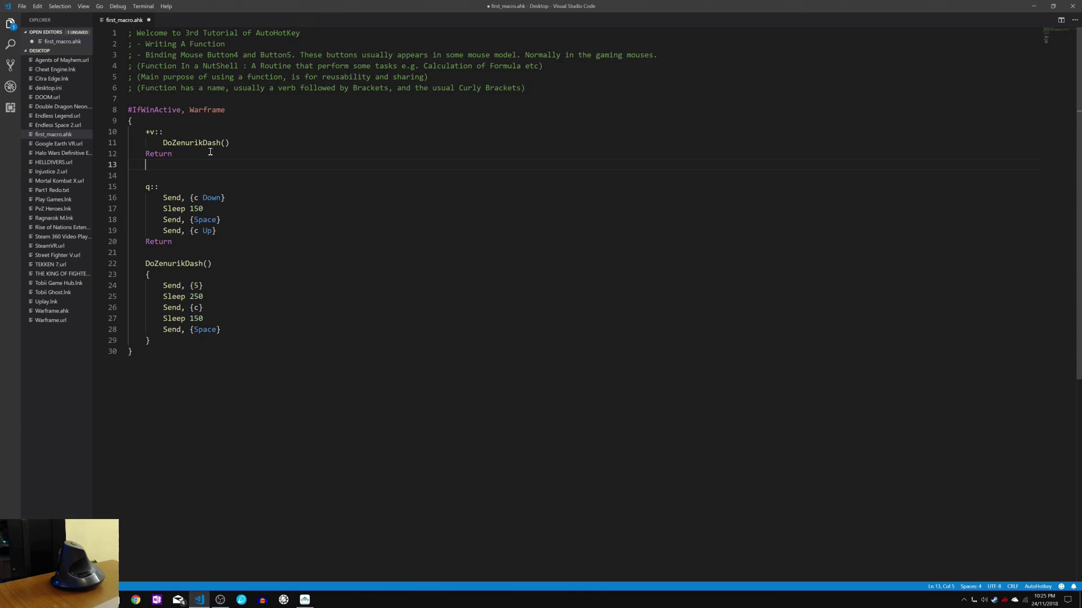
key(Return)
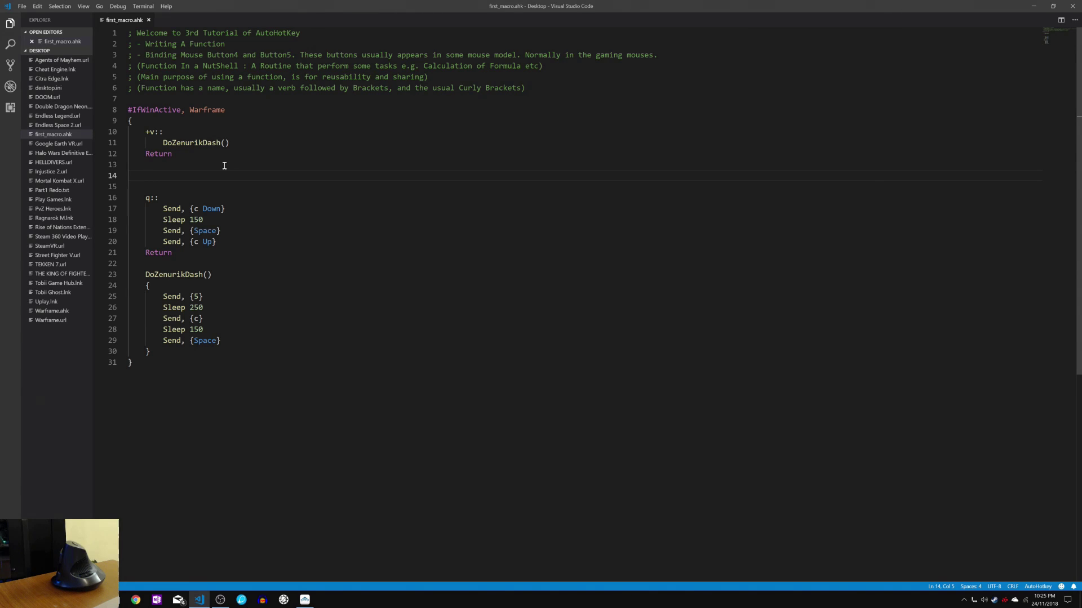
text(X)
Step: Add an XButton1:: hotkey stub closed with Return
key(Tab)
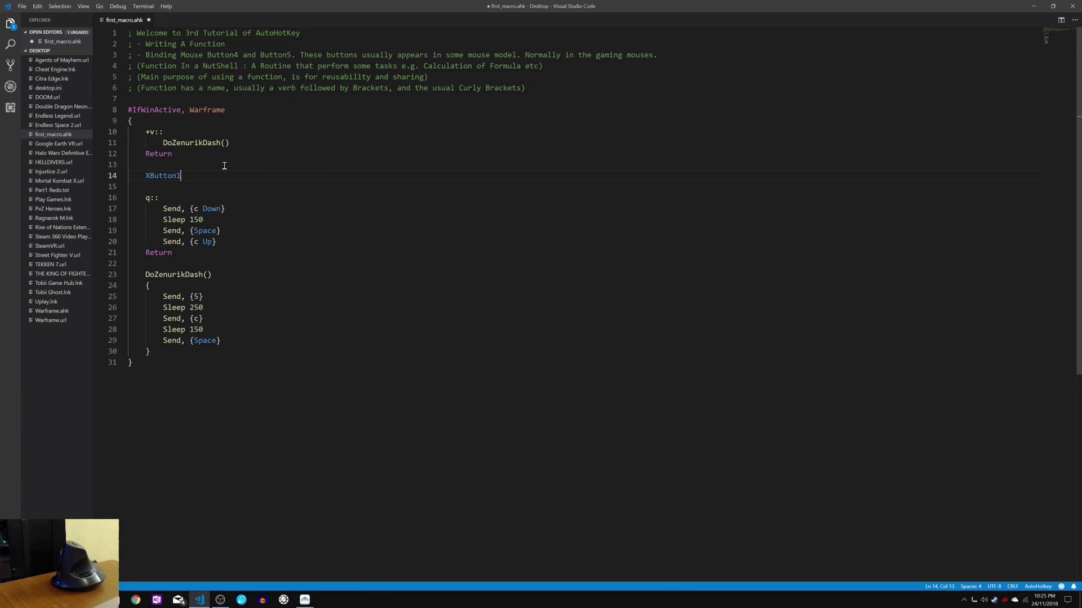
text(:)
key(Return)
key(Return)
text(Return)
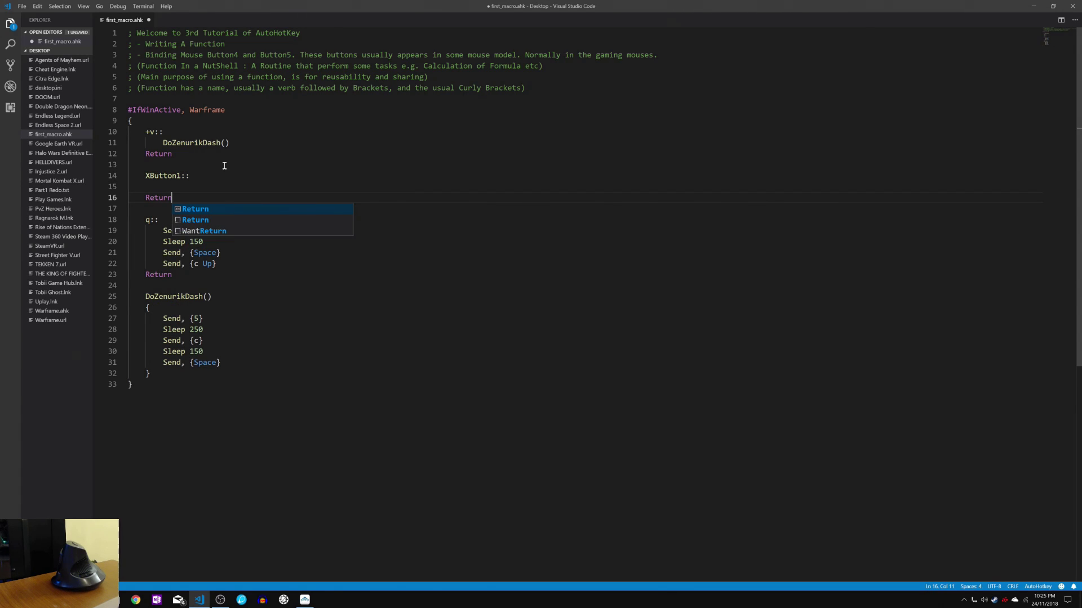
key(Tab)
key(Return)
key(Return)
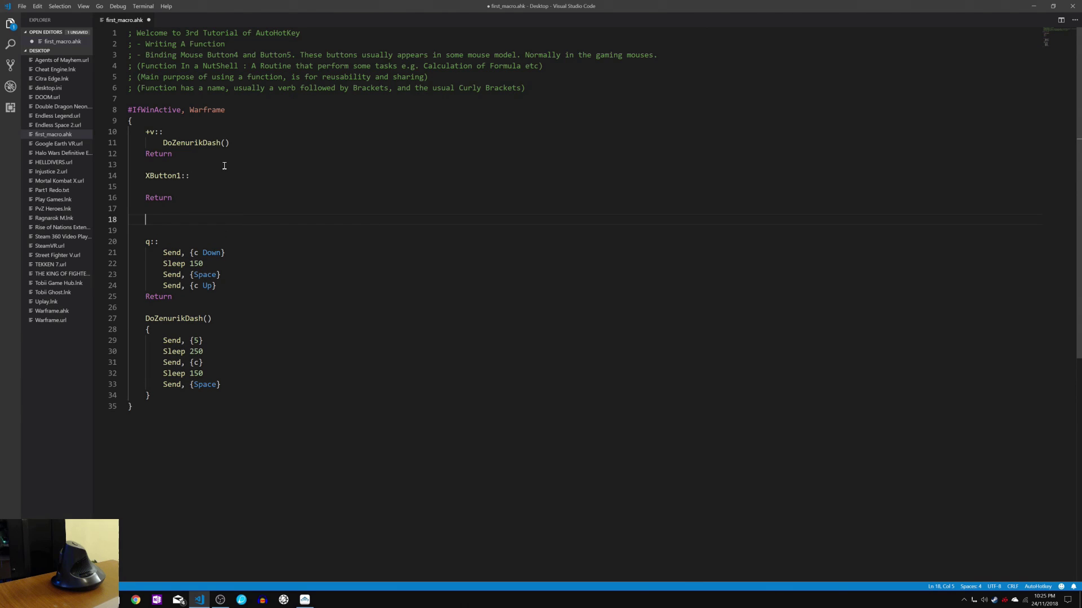
text(XButto)
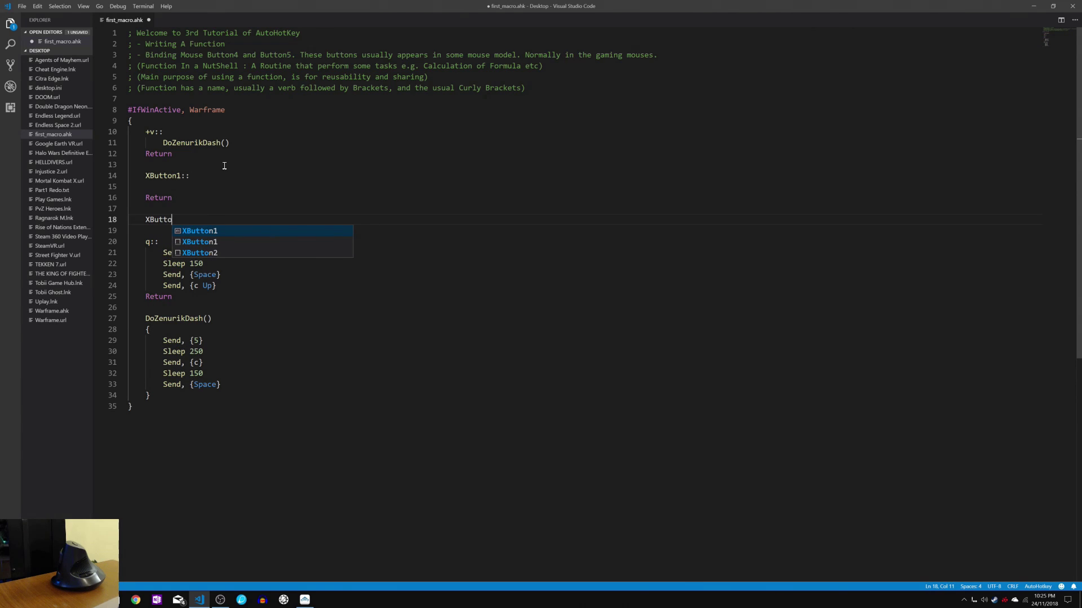
text(n2::)
Step: Add an XButton2:: stub closed with Return, move back into the XButton1 block, and save
key(Return)
key(Return)
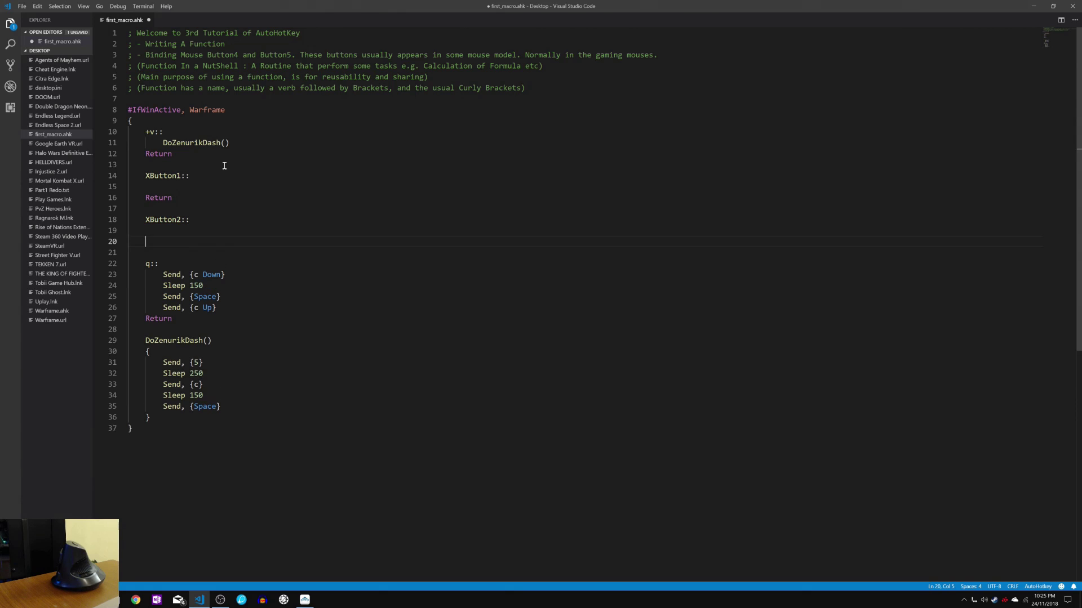
text(Return)
key(Escape)
key(Up)
key(Up)
key(Up)
key(Up)
key(Up)
key(ctrl+s)
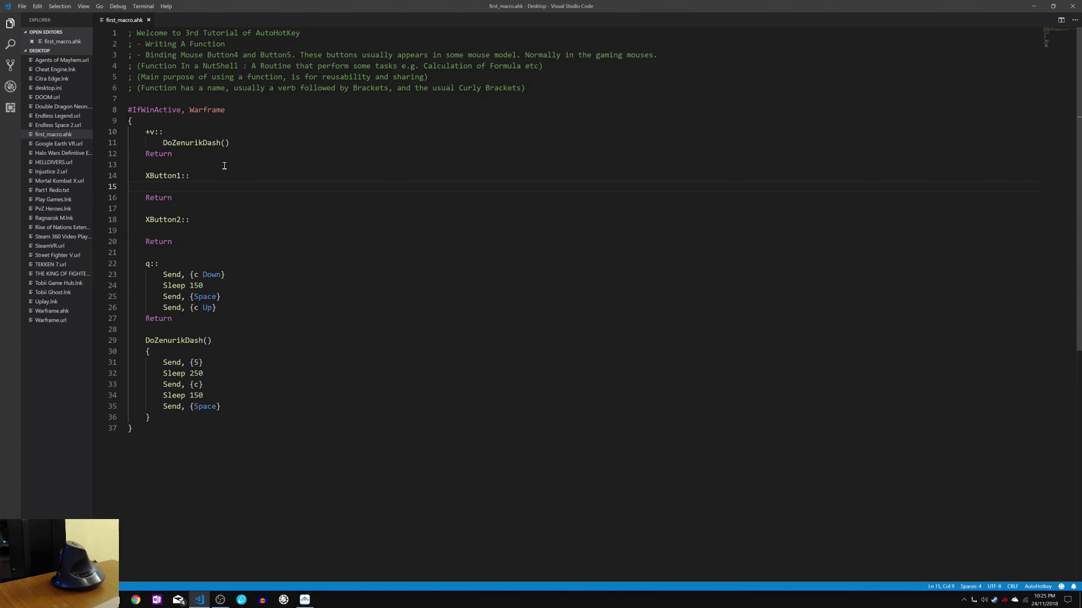
text(Do)
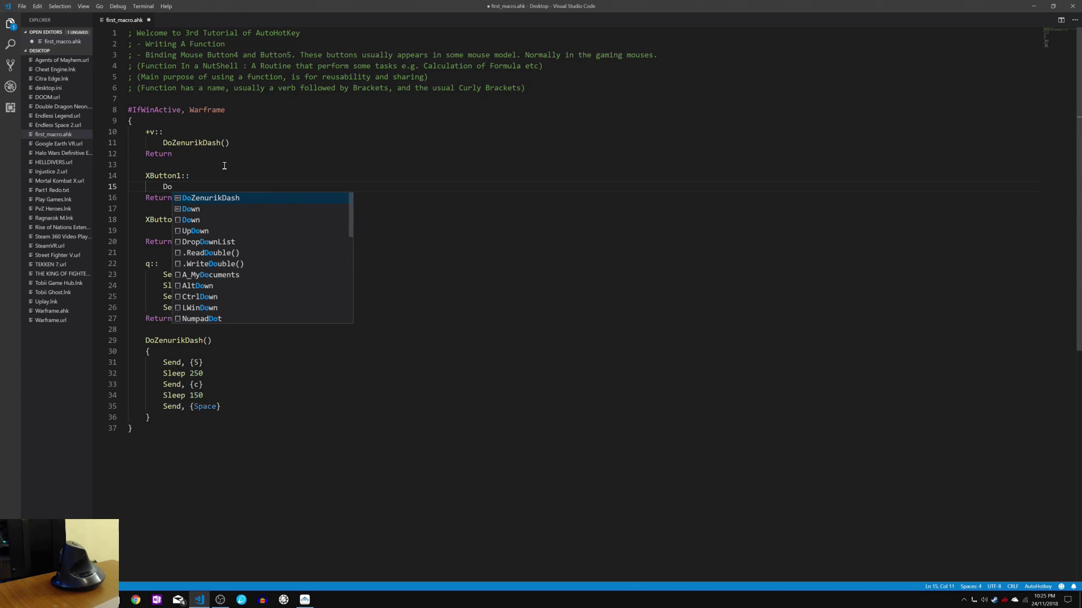
text(ZenurikDash())
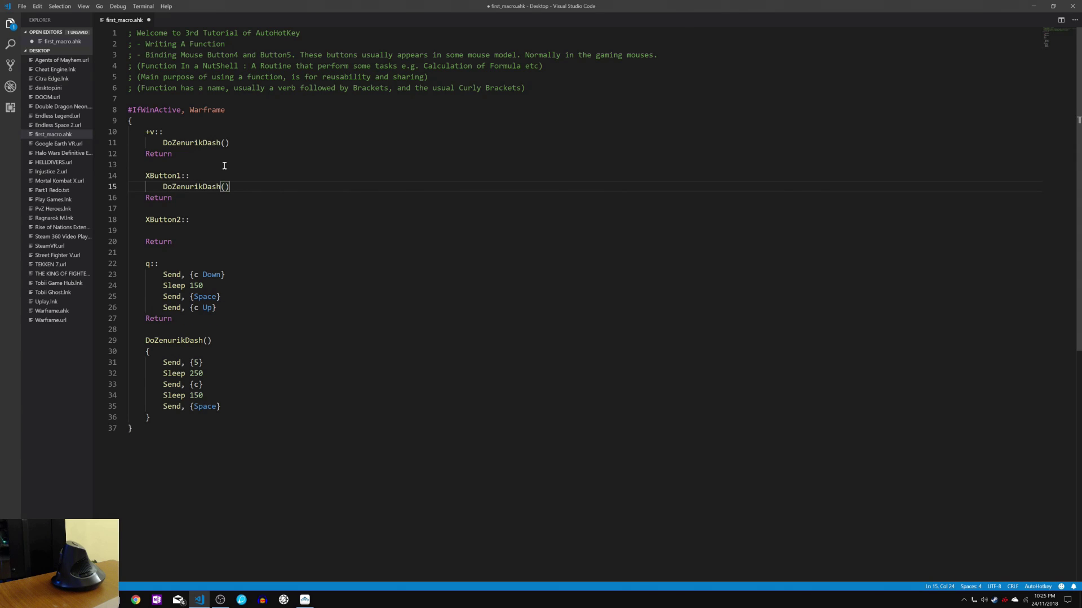
Step: Make XButton1 call DoZenurikDash(), indent the XButton2 action line, and save
key(Down)
key(Down)
key(Down)
key(Down)
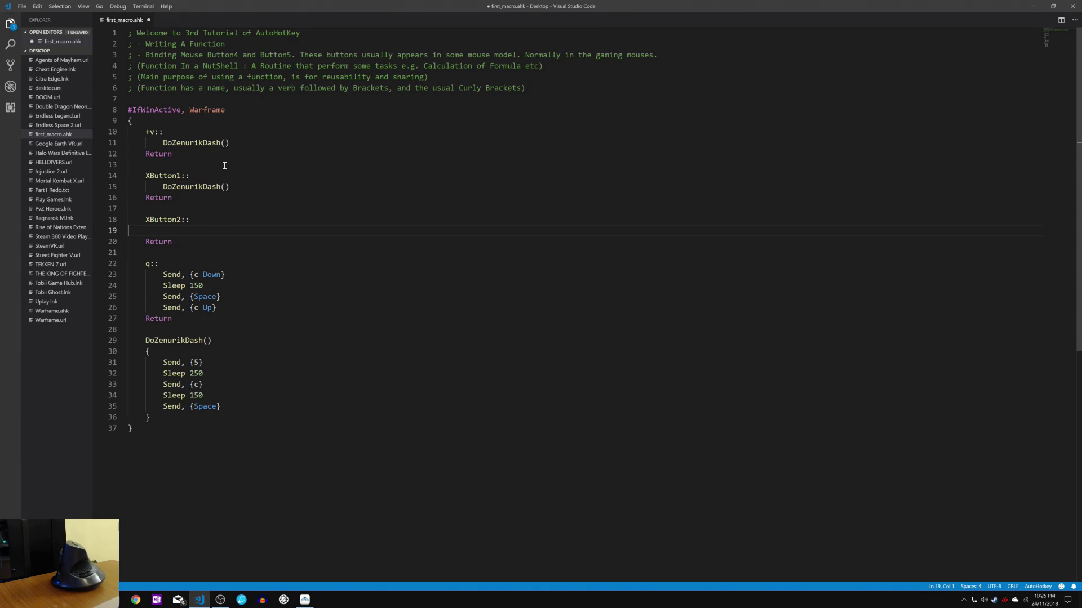
key(Tab)
key(Tab)
key(ctrl+s)
text(Sen)
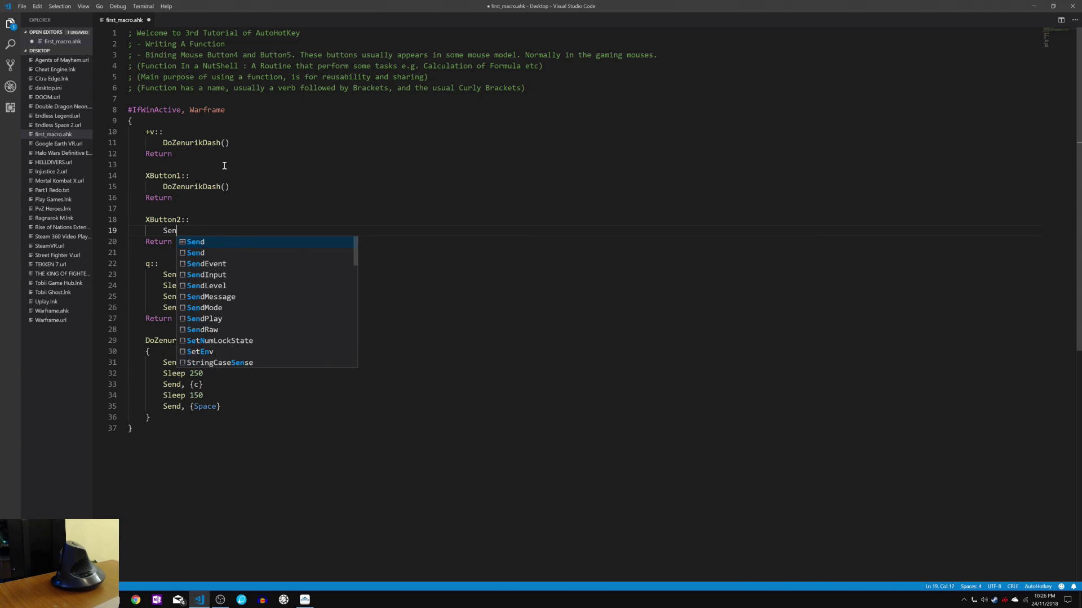
text(d,)
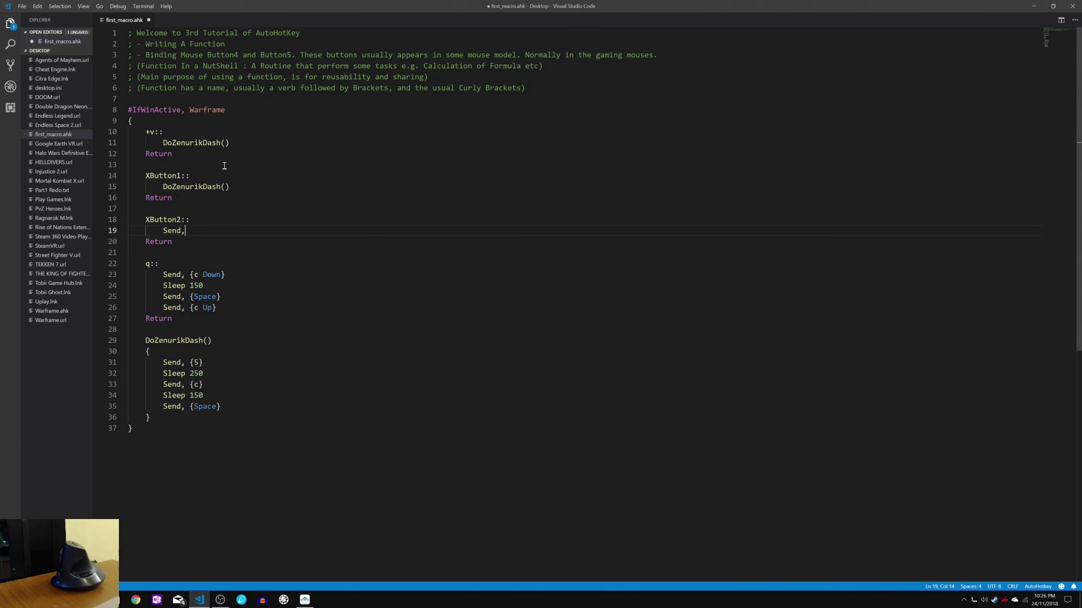
text( {z)
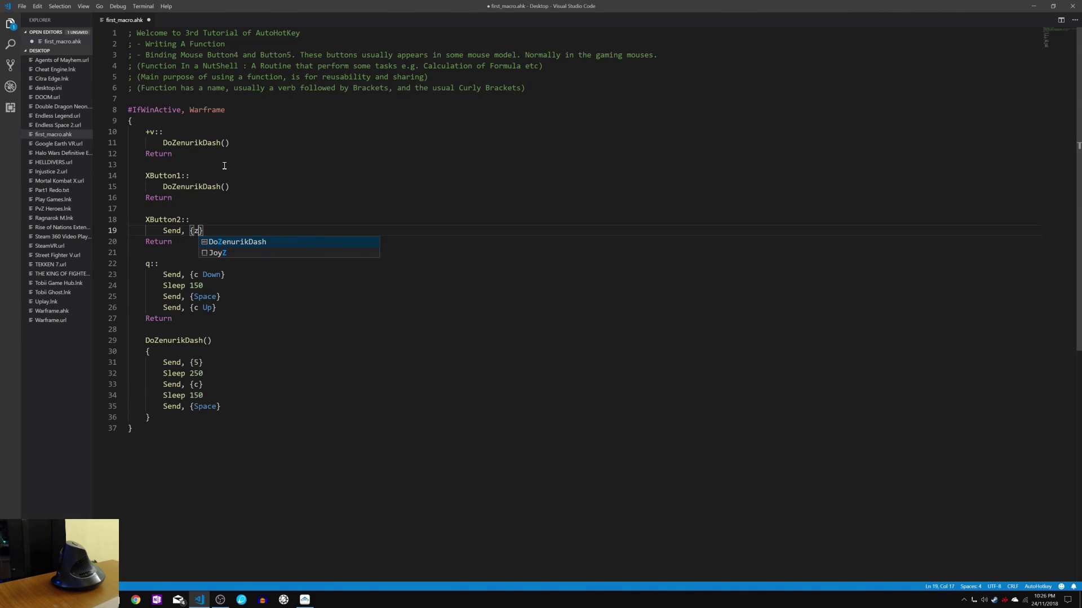
text(})
Step: Finish XButton2's Send, {z} line and save again, including through File > Save
key(Down)
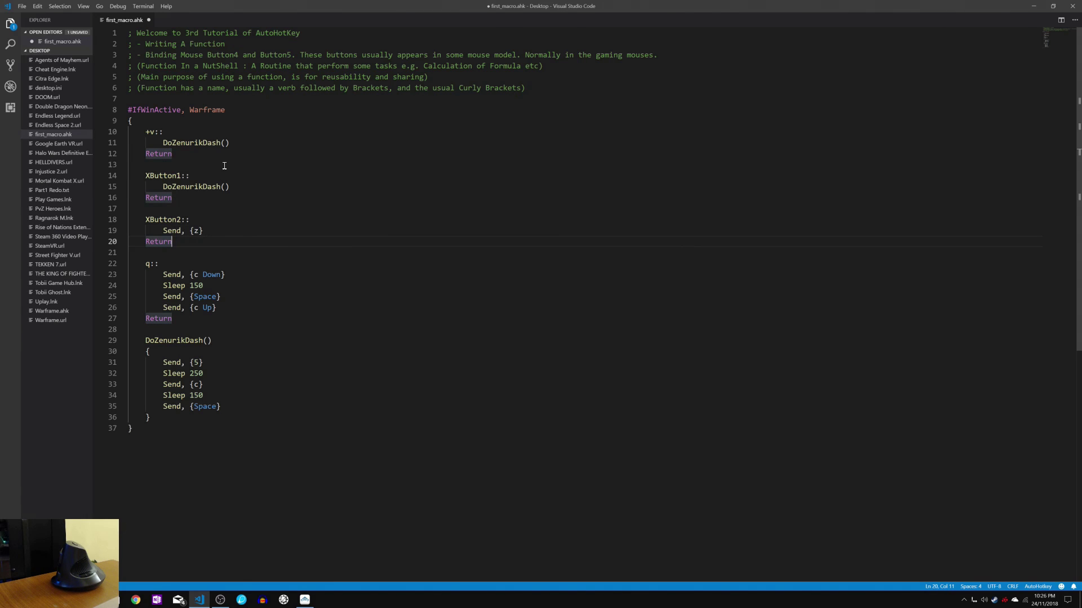
key(ctrl+s)
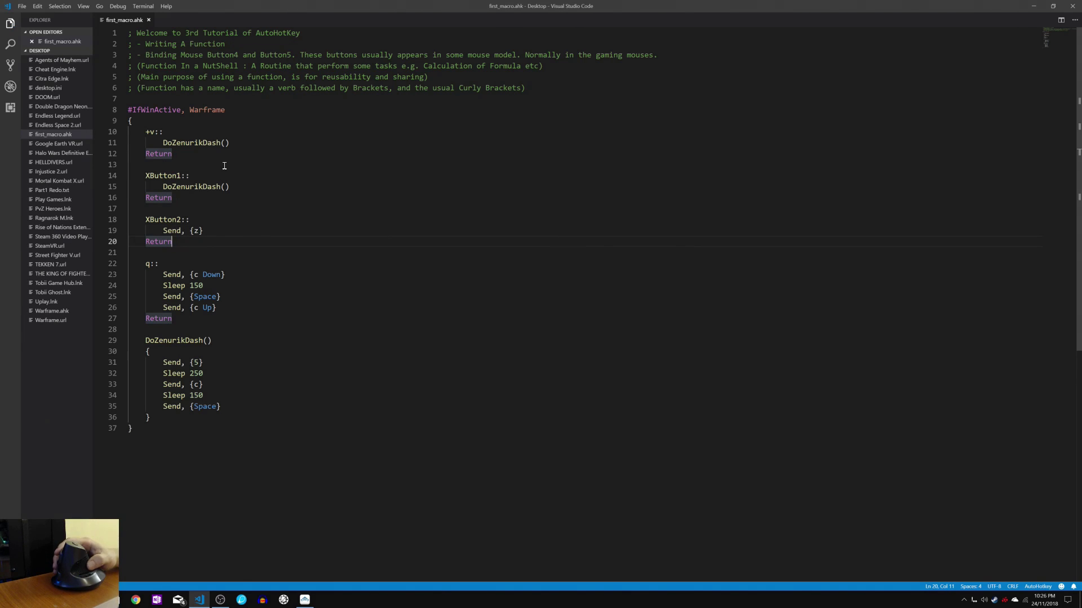
click(223, 229)
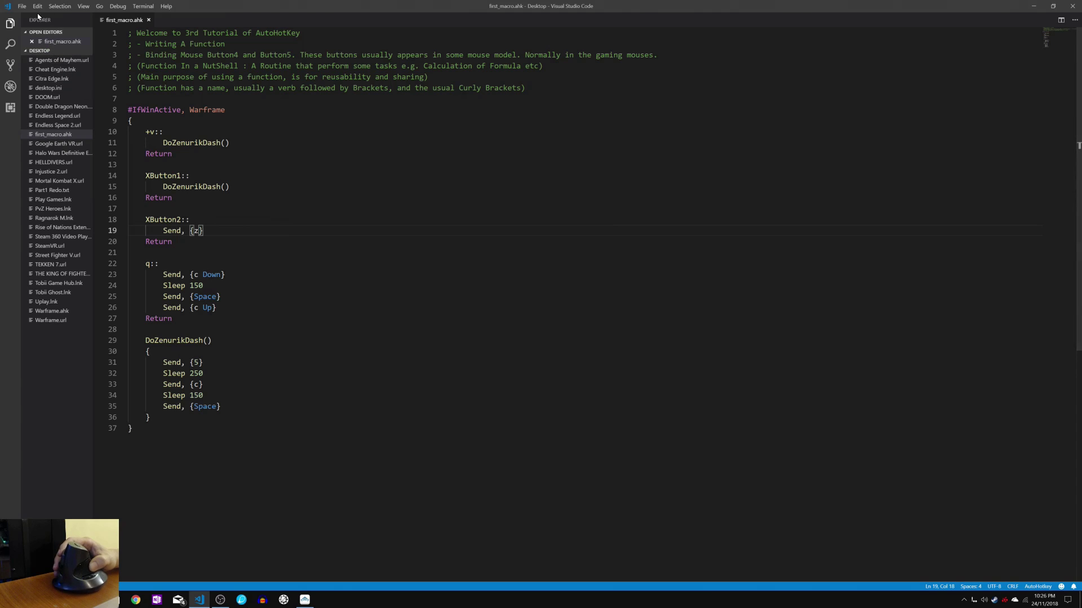
click(22, 6)
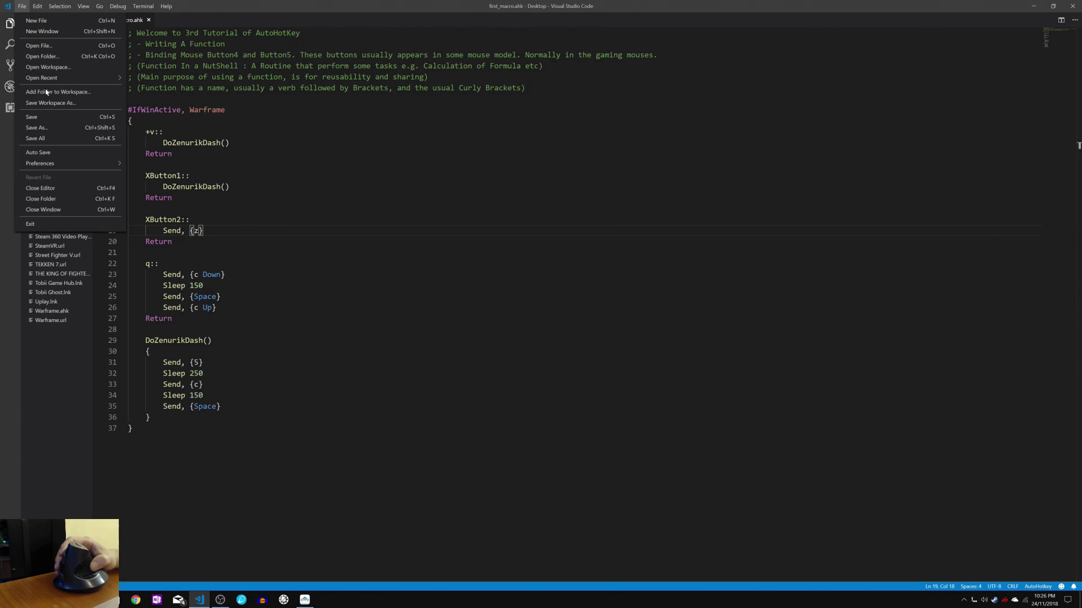
click(37, 117)
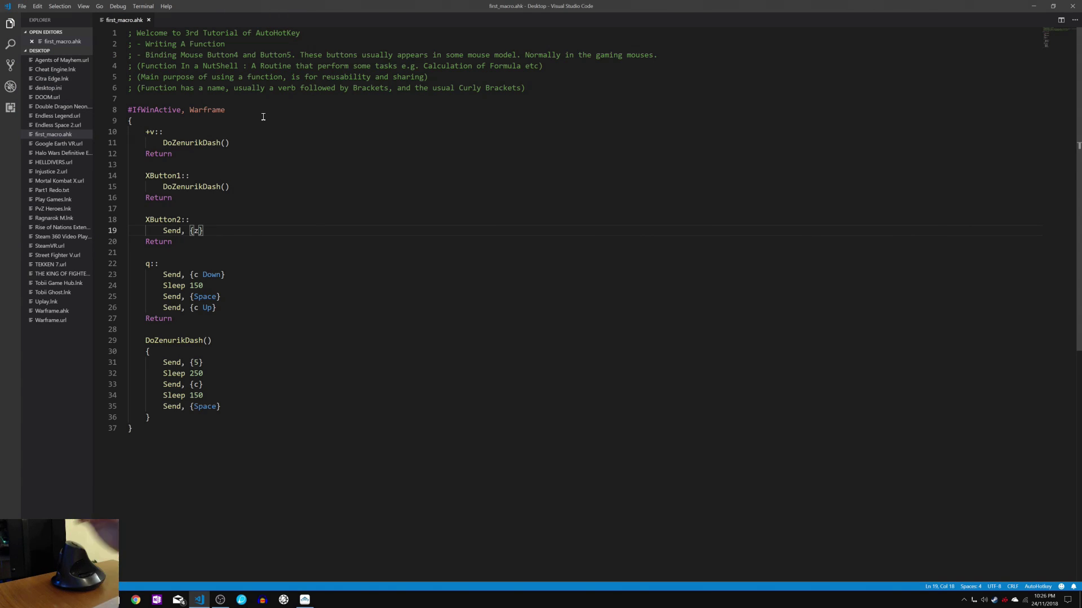
Step: Show the desktop, move first_macro.ahk beside OBS Studio, and switch to Warframe from the taskbar
key(super+d)
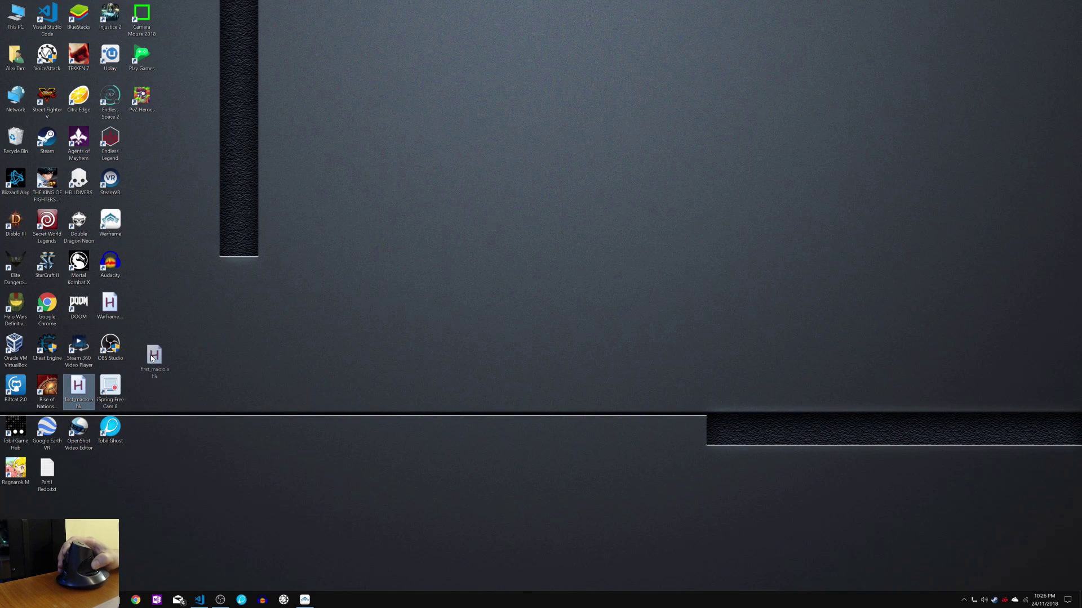
drag(74, 389, 156, 359)
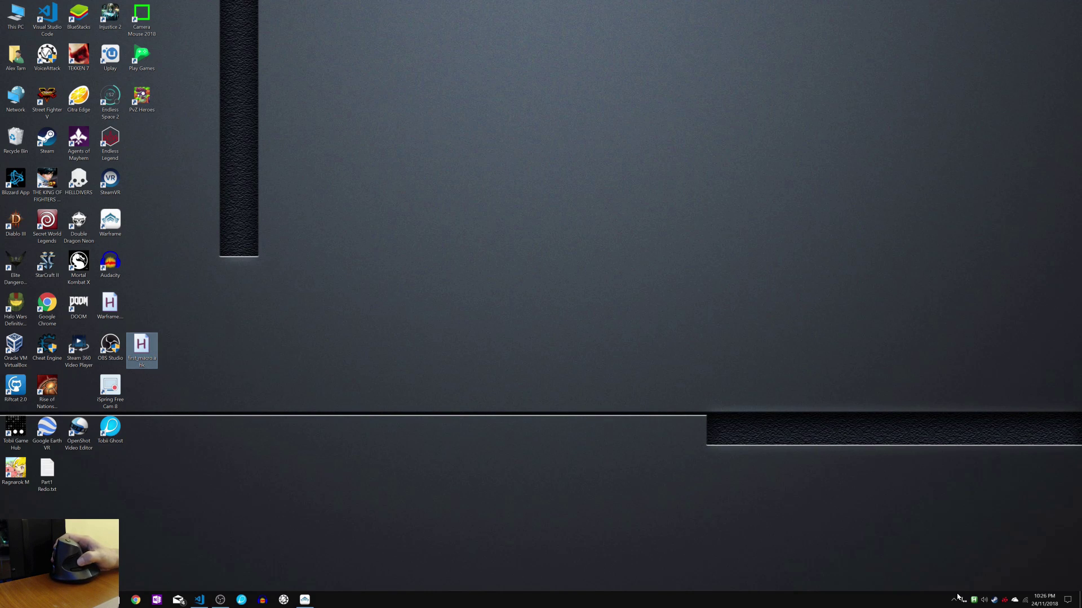
click(304, 601)
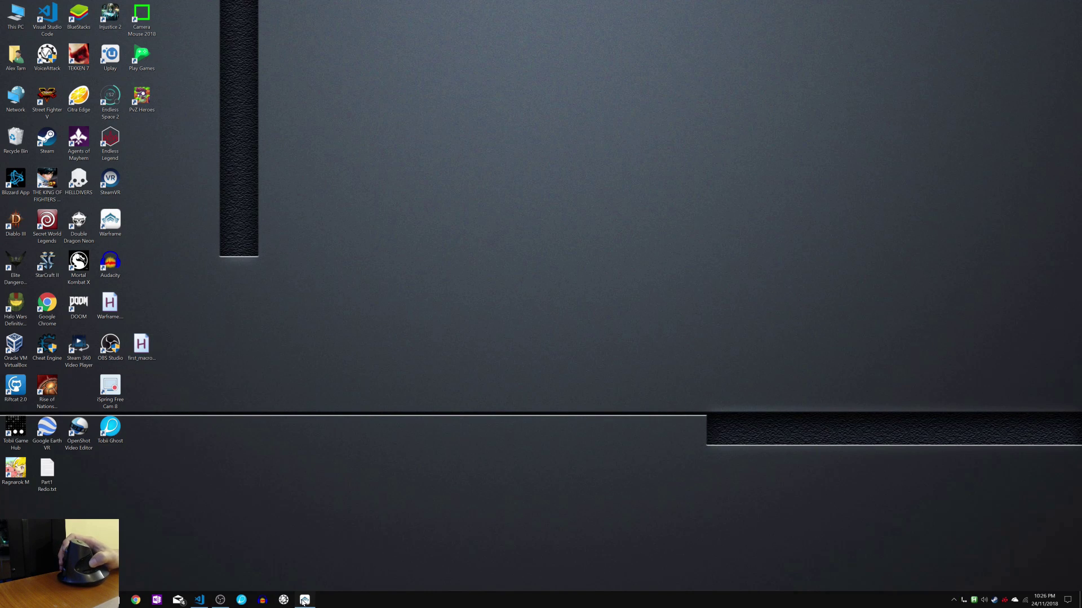